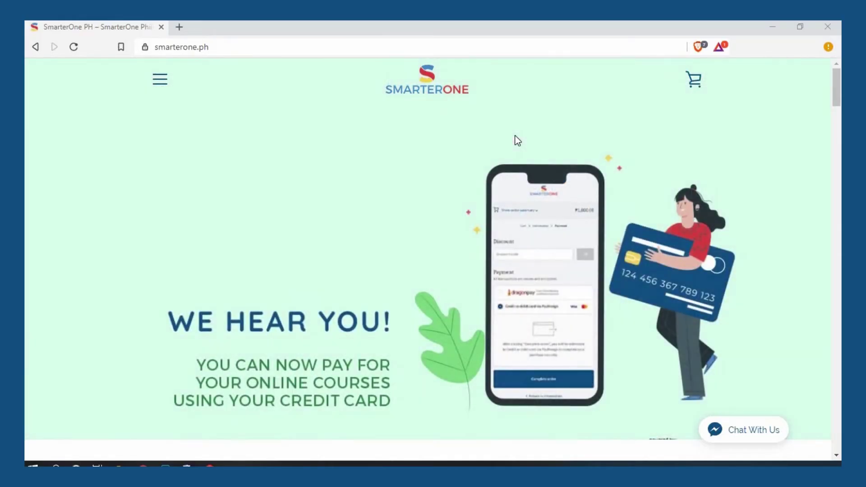
- Scroll the home page and start enrolling in one of the featured courses
scroll(515, 136, down, 5)
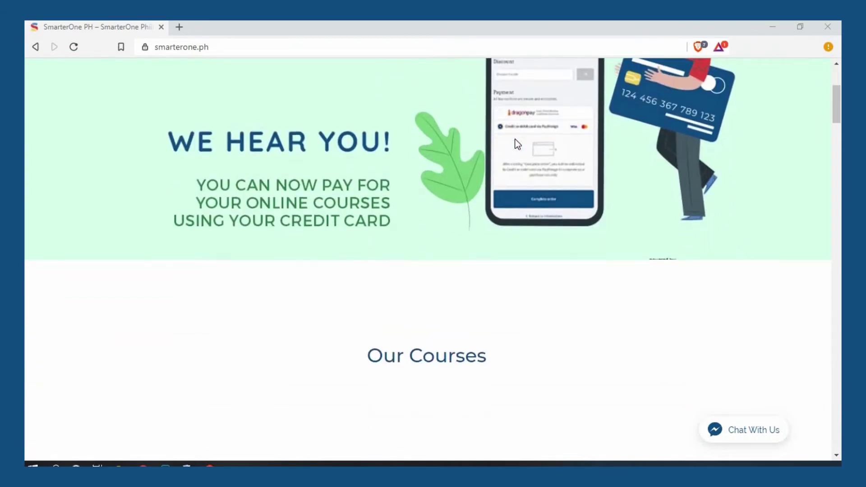
scroll(518, 144, down, 5)
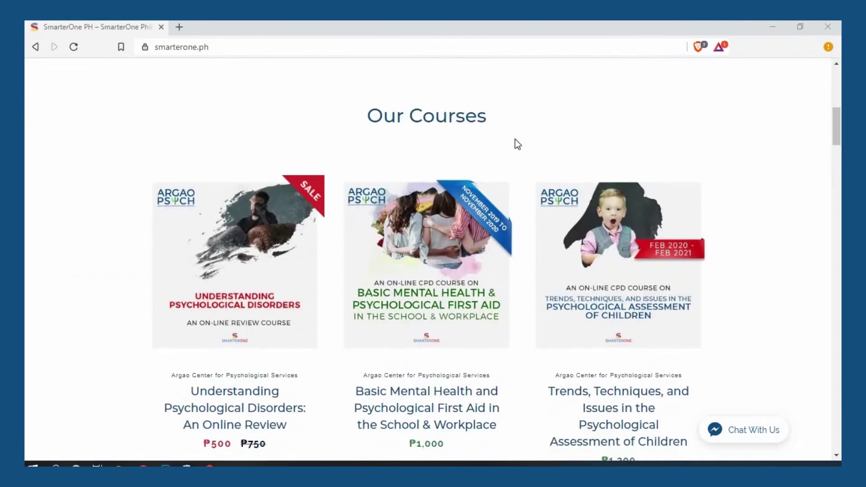
click(436, 421)
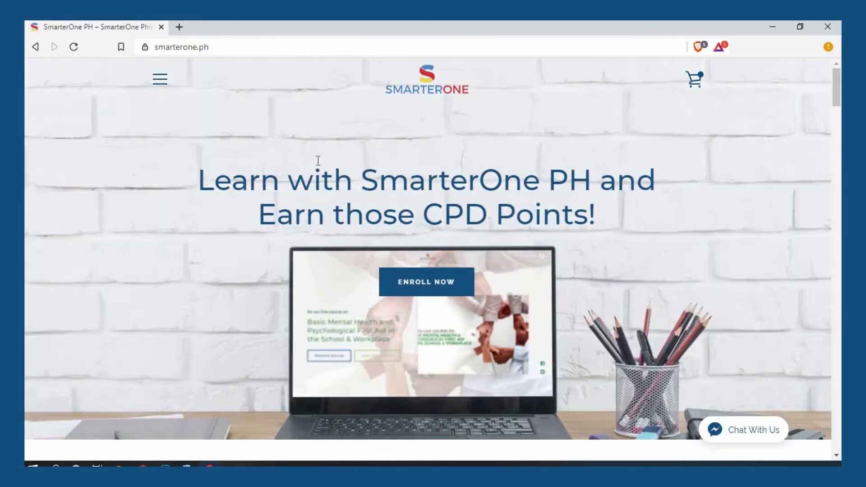
- Go to the CPD Courses catalogue under the menu's COURSES section and view the course list
click(161, 89)
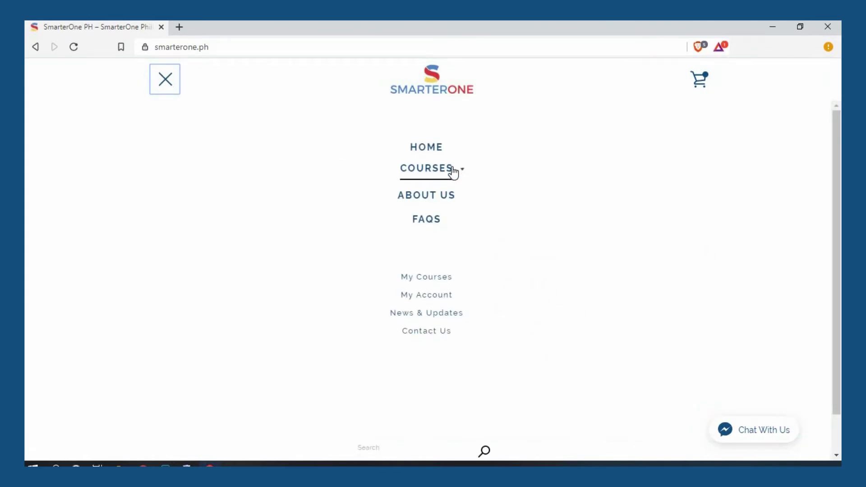
click(453, 173)
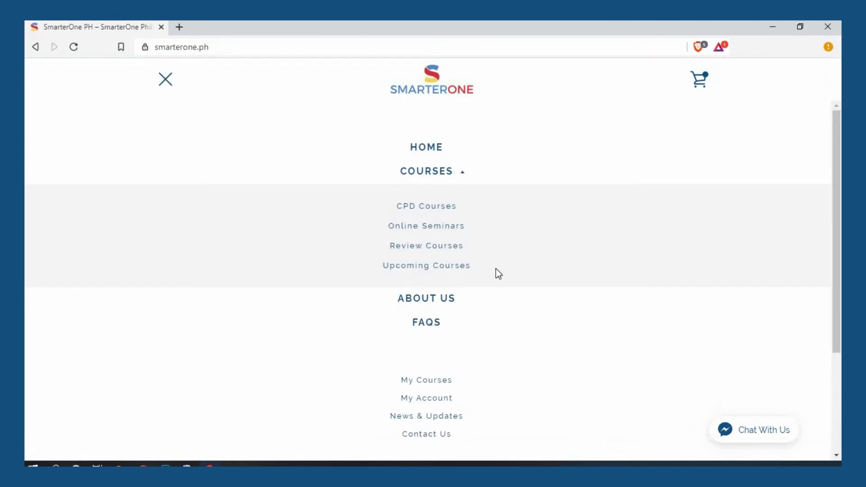
click(430, 206)
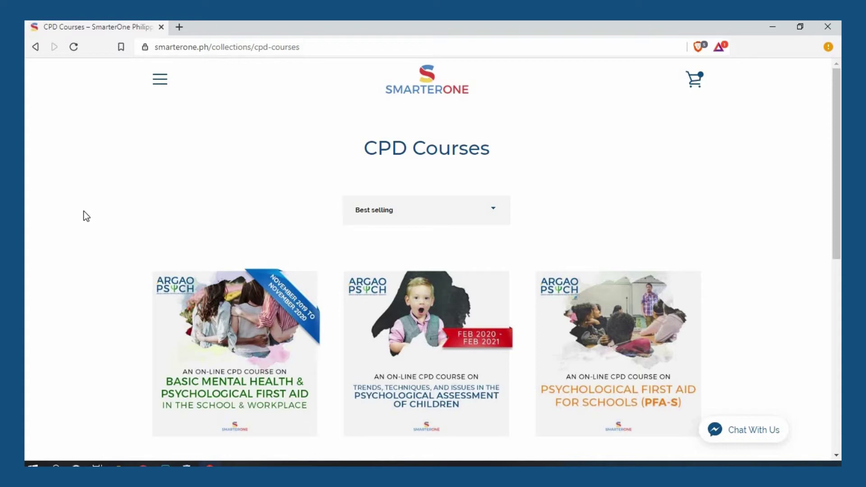
scroll(83, 212, down, 4)
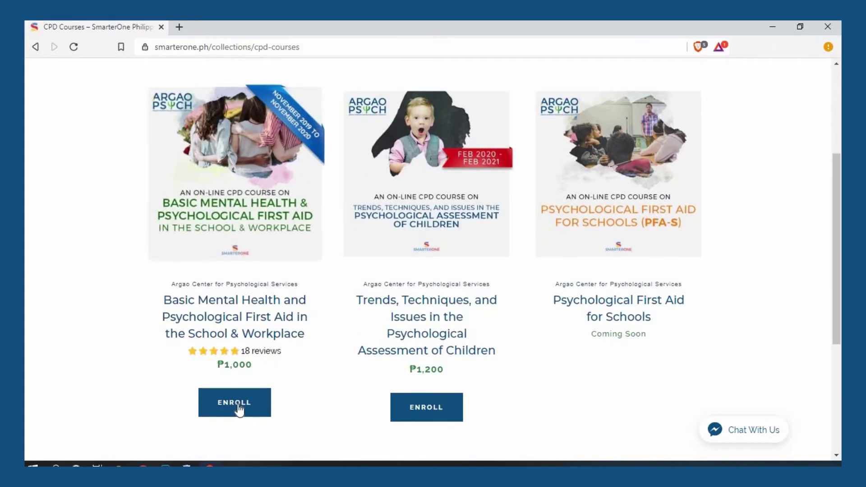
- Read through the ₱1,000.00 Basic Mental Health course page, including instructor, CPD points and 18 reviews
click(221, 324)
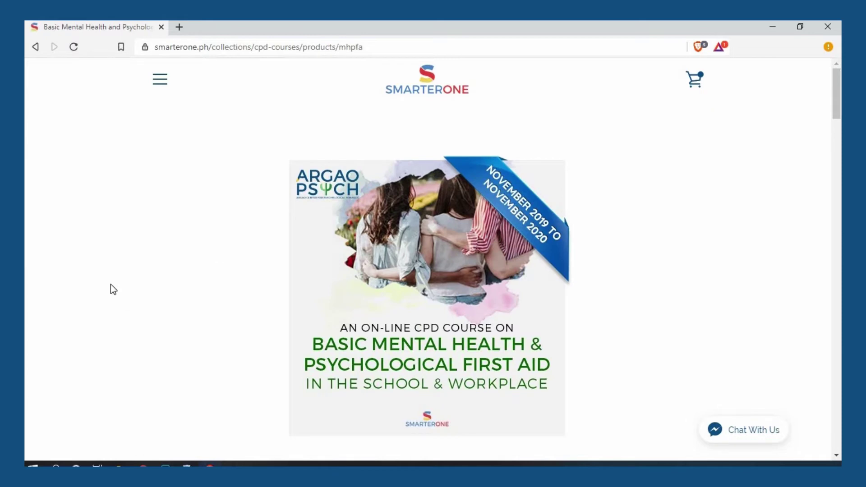
scroll(111, 285, down, 5)
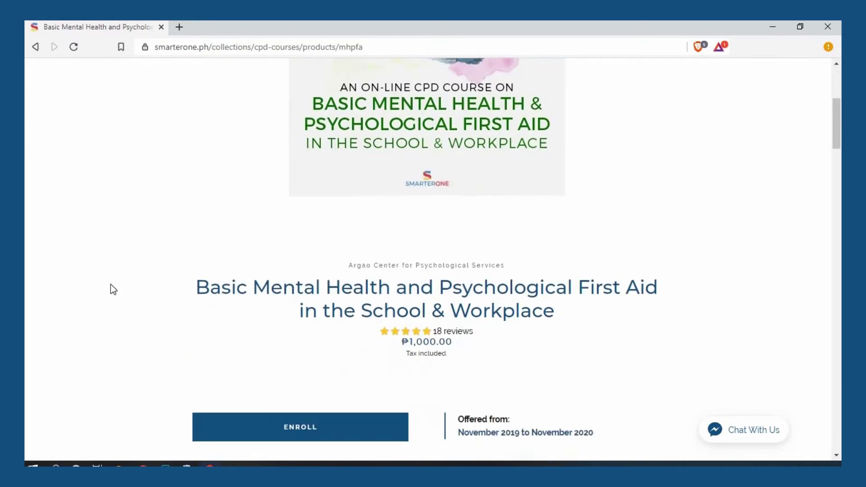
scroll(111, 285, down, 5)
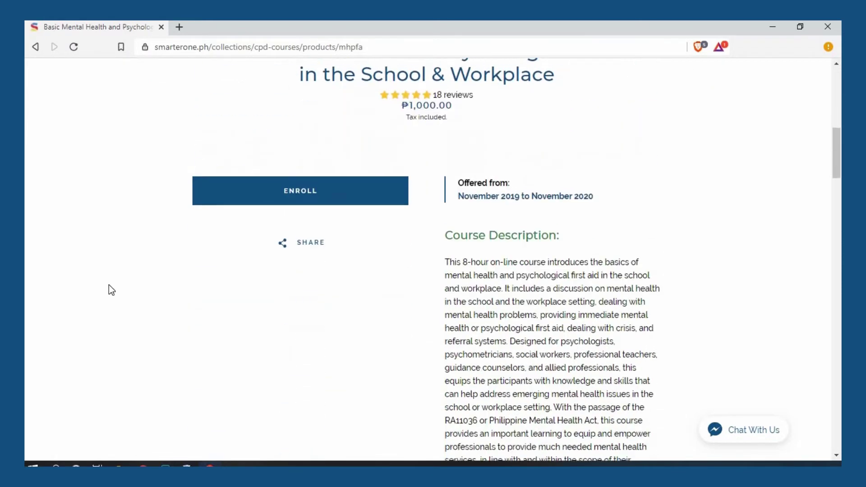
scroll(111, 289, down, 2)
scroll(109, 286, down, 7)
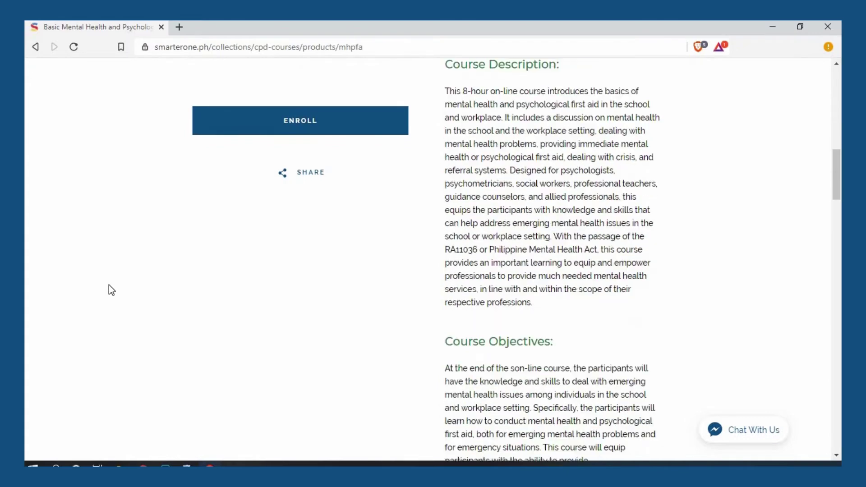
scroll(108, 285, down, 5)
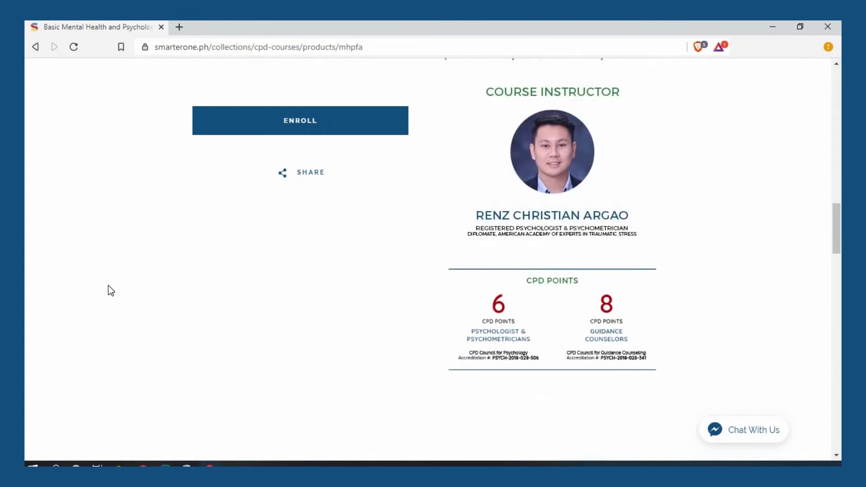
scroll(108, 285, down, 6)
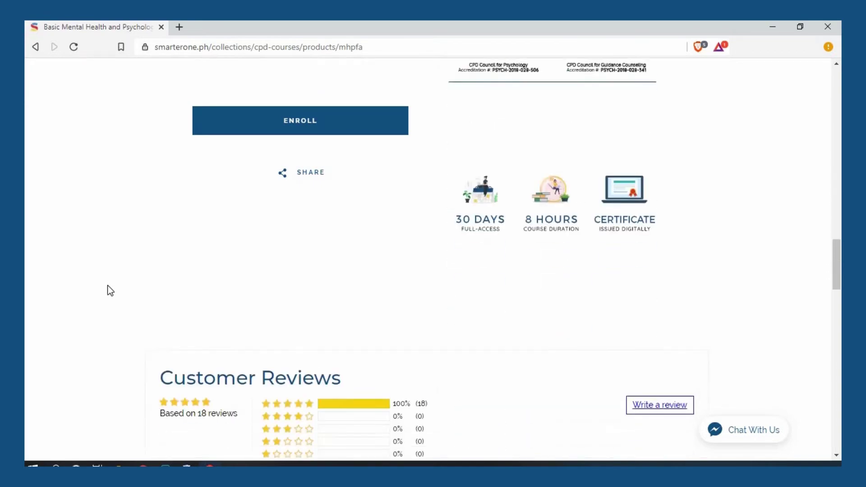
scroll(109, 290, down, 4)
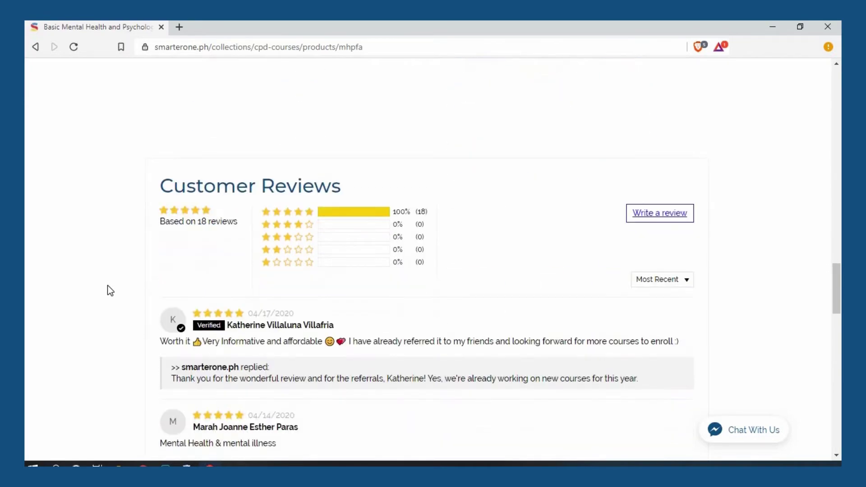
scroll(107, 291, down, 1)
key(Home)
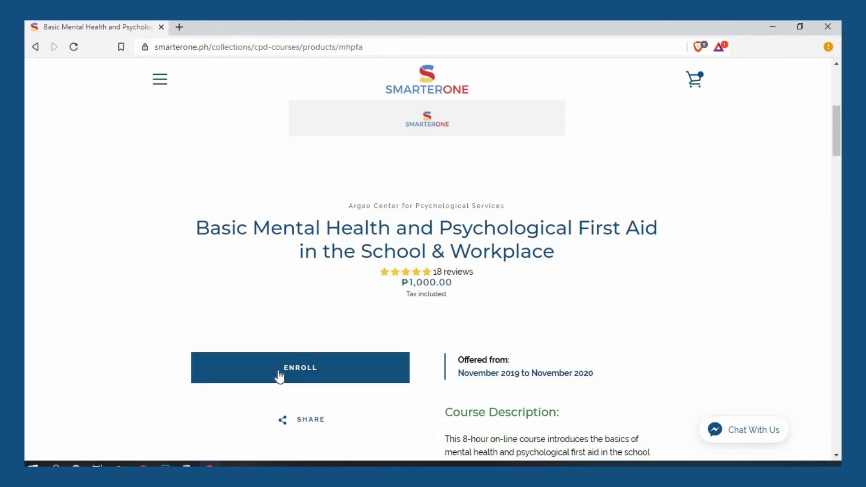
- Check out the Enrollment Cart to reach the Information page showing a ₱1,000.00 total
click(682, 88)
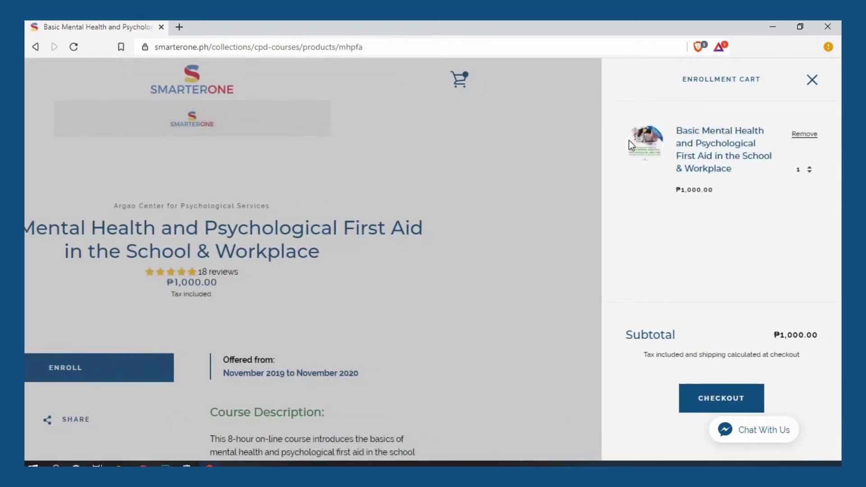
click(723, 409)
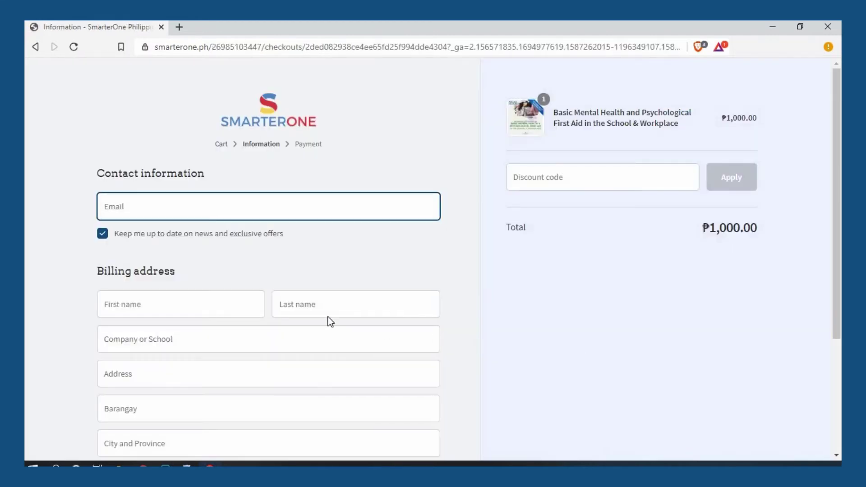
scroll(326, 320, down, 1)
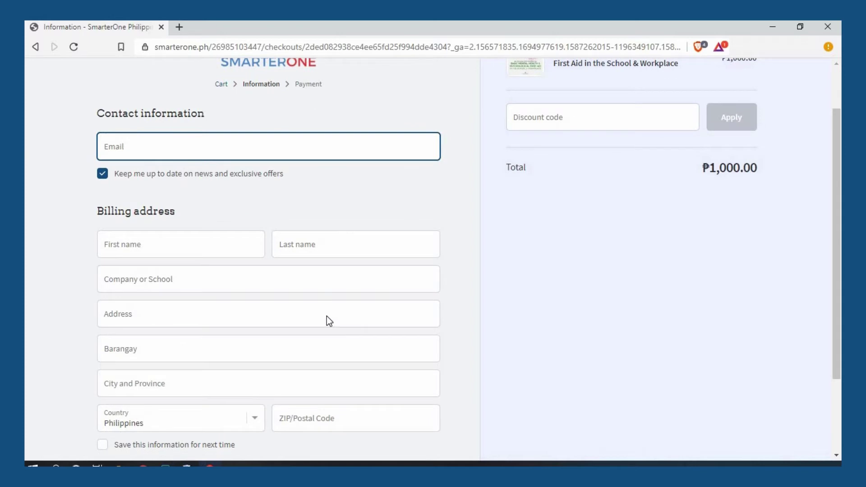
scroll(327, 315, down, 1)
scroll(327, 315, up, 2)
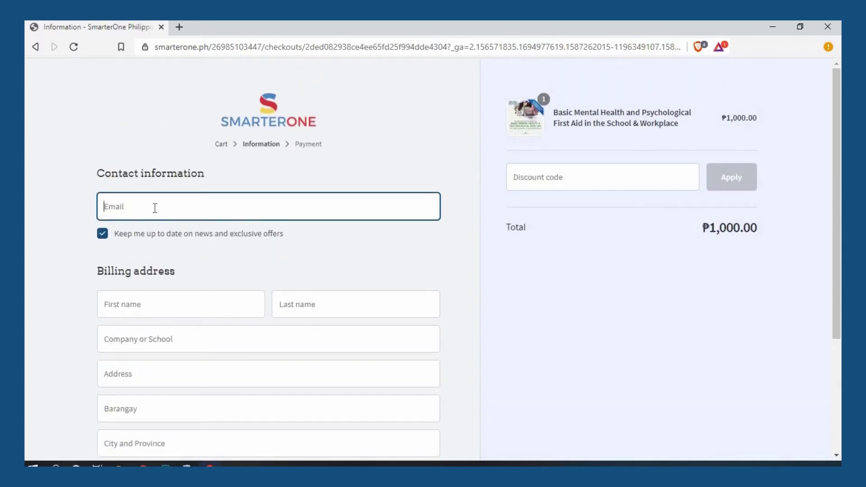
- Fill in the contact e-mail and the buyer's first and last name
key(ctrl+v)
key(Tab)
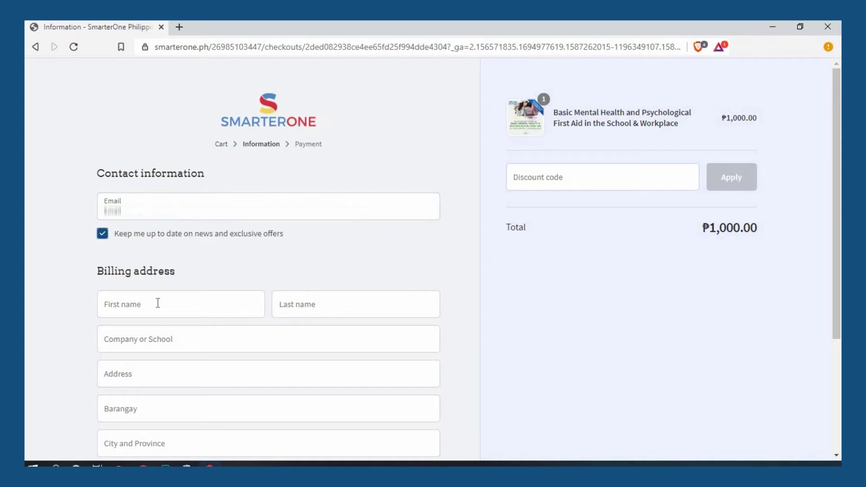
click(158, 302)
text(Juan)
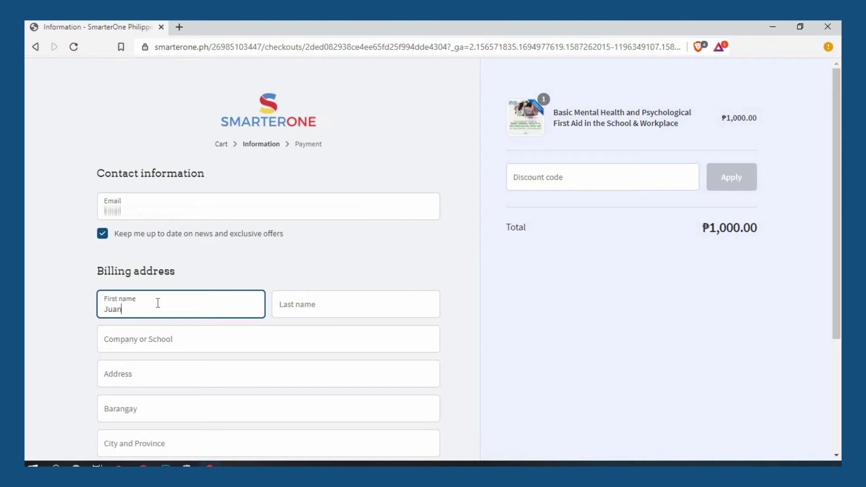
key(Tab)
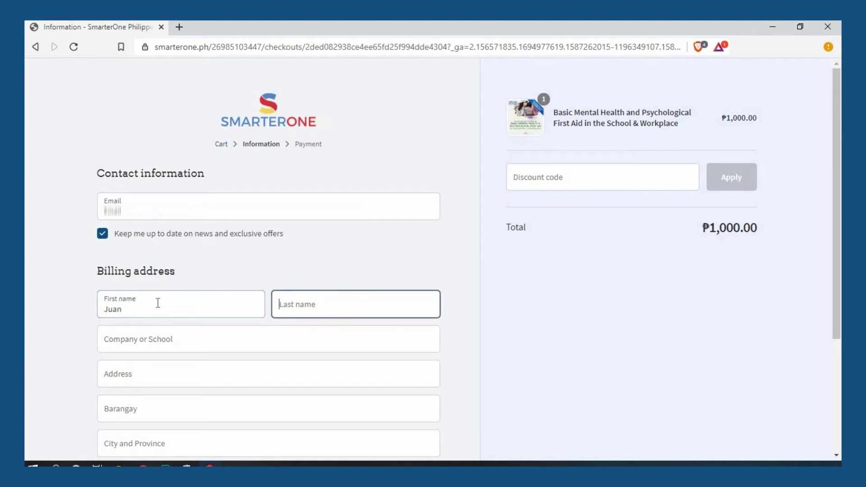
text(Dela Cruz)
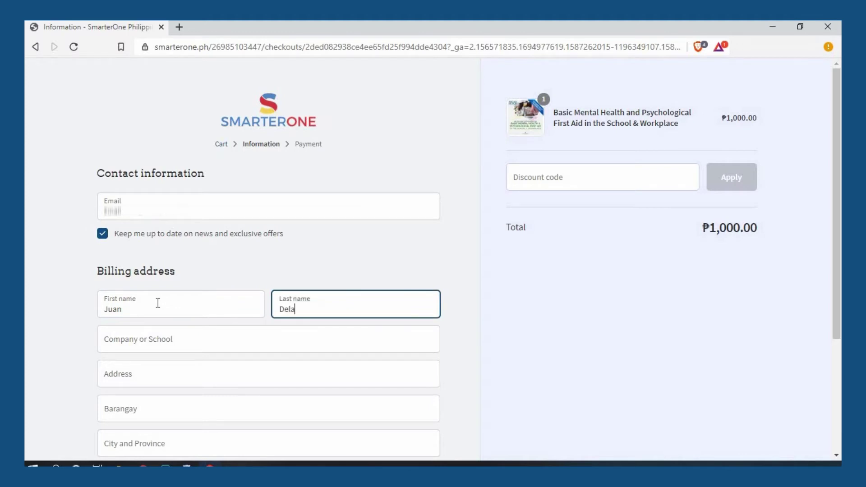
- Enter company SmarterOne Philippines, the street address, and begin the barangay
click(164, 337)
text(S)
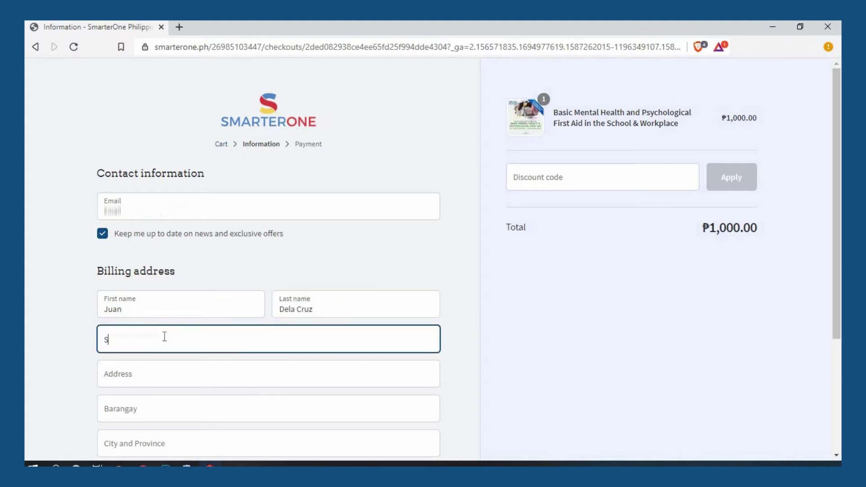
text(marterOne)
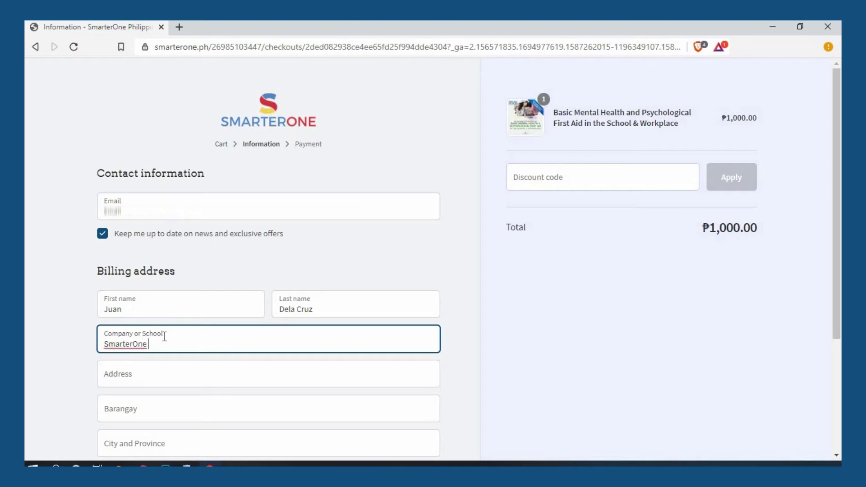
text( Philippines)
key(Tab)
text(Mac)
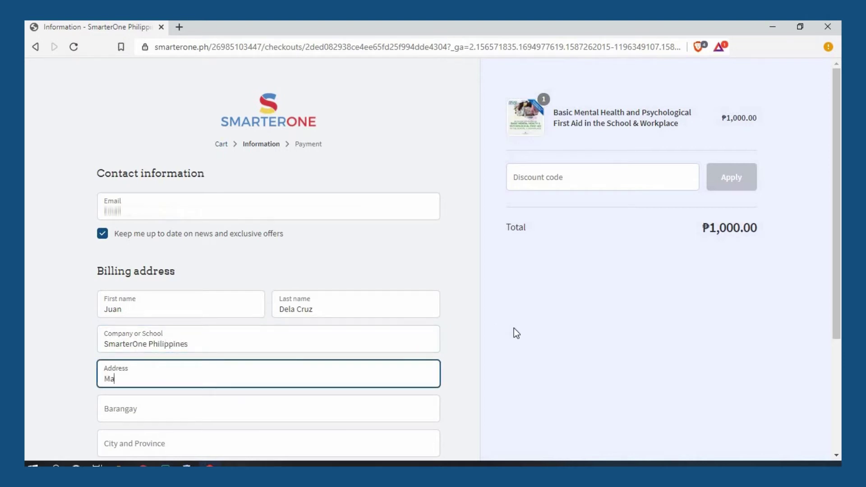
text(Arthur Highway)
scroll(159, 236, down, 4)
click(159, 237)
text(Dolores)
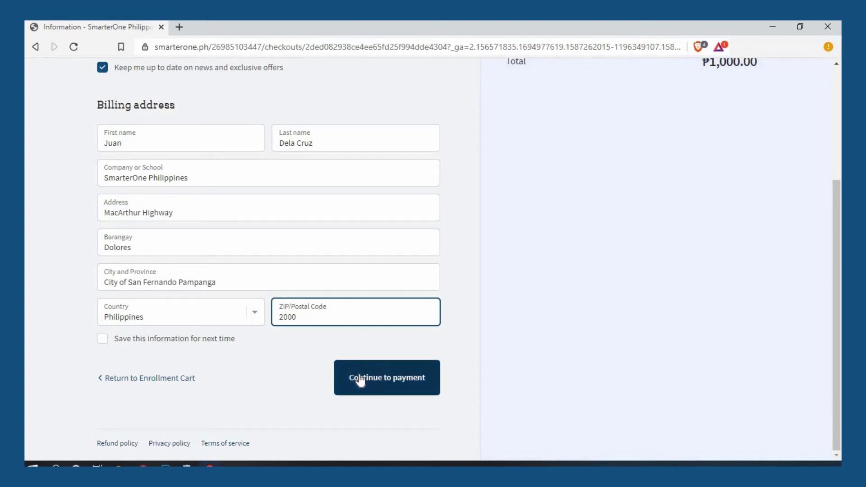
- Continue from billing details to payment and place the order with Dragonpay
scroll(361, 381, up, 4)
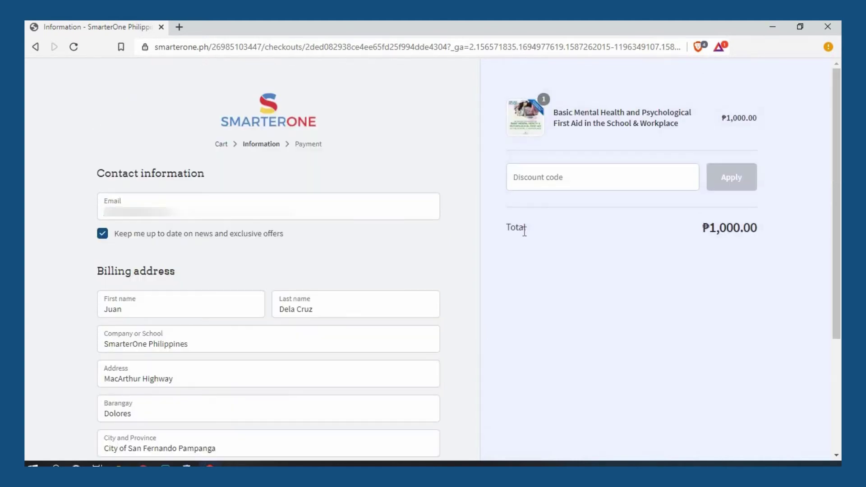
click(585, 179)
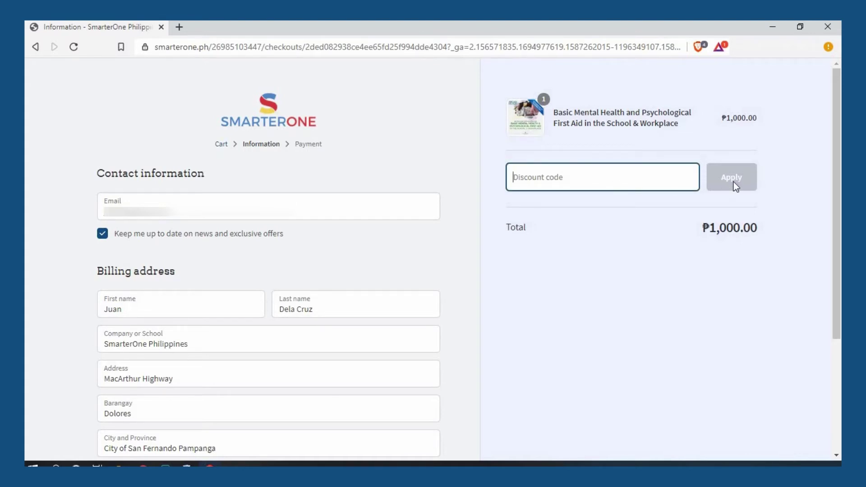
scroll(559, 386, down, 4)
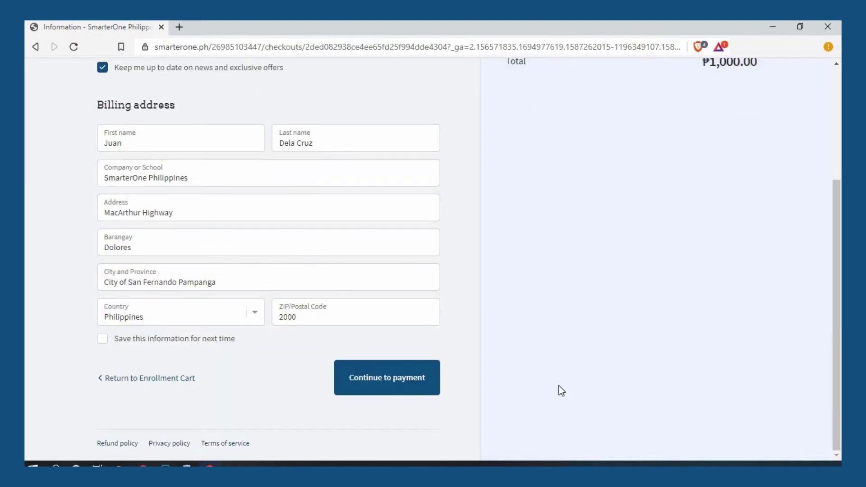
click(393, 392)
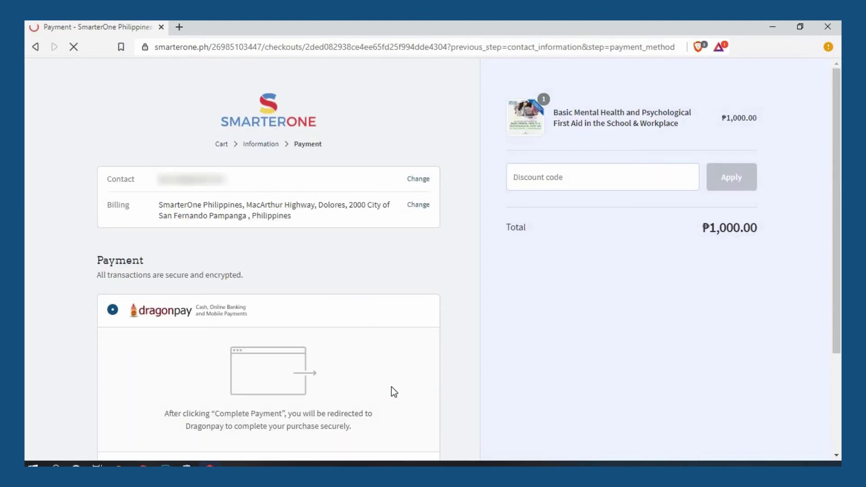
scroll(425, 264, down, 3)
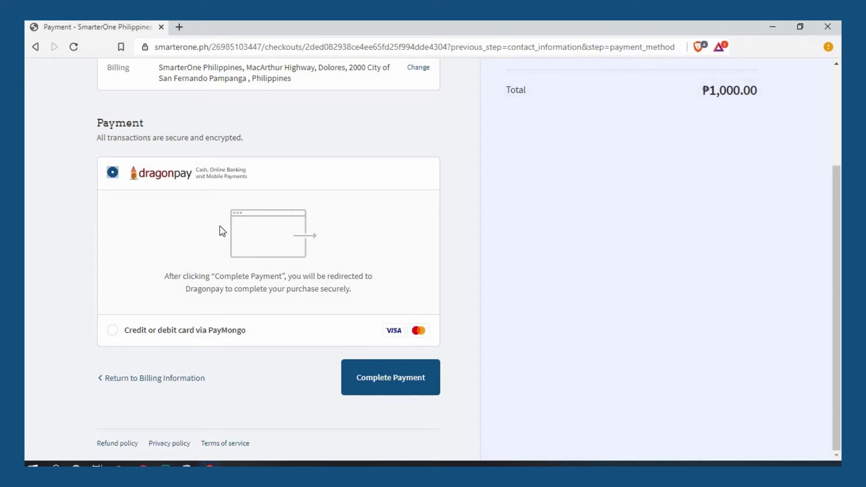
click(393, 379)
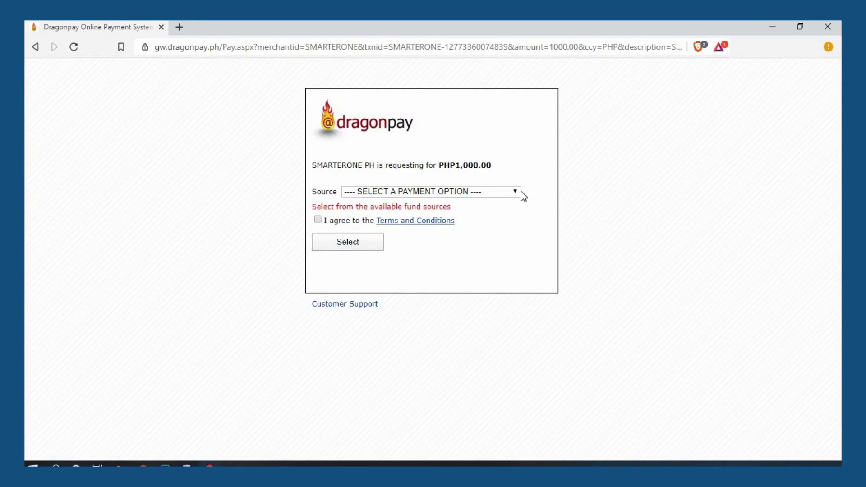
- Choose BDO Internet Banking as the Dragonpay payment source and confirm it
click(519, 193)
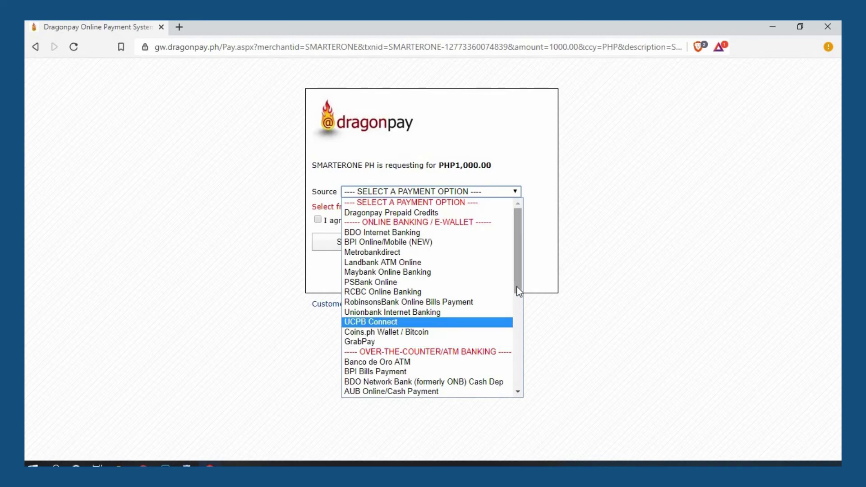
scroll(517, 315, down, 5)
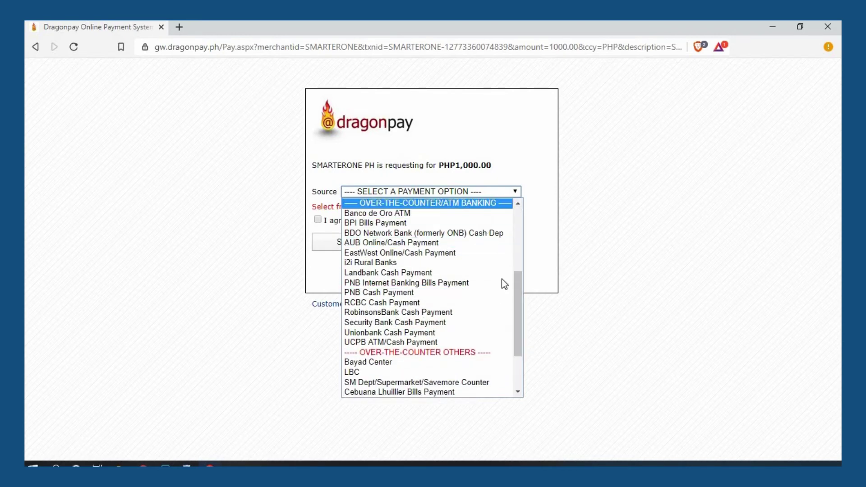
scroll(514, 320, down, 2)
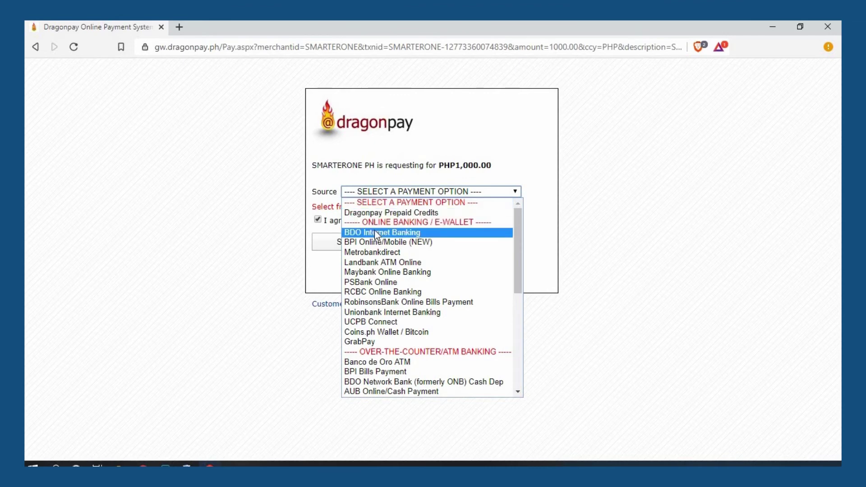
click(375, 232)
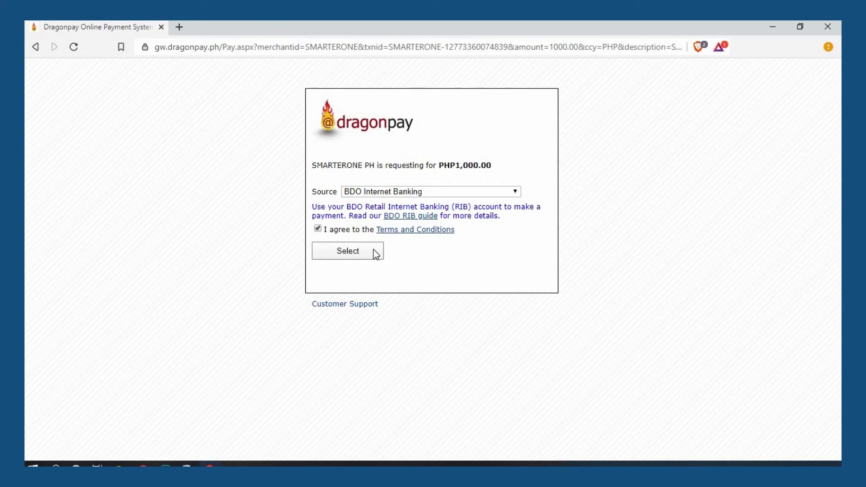
click(374, 251)
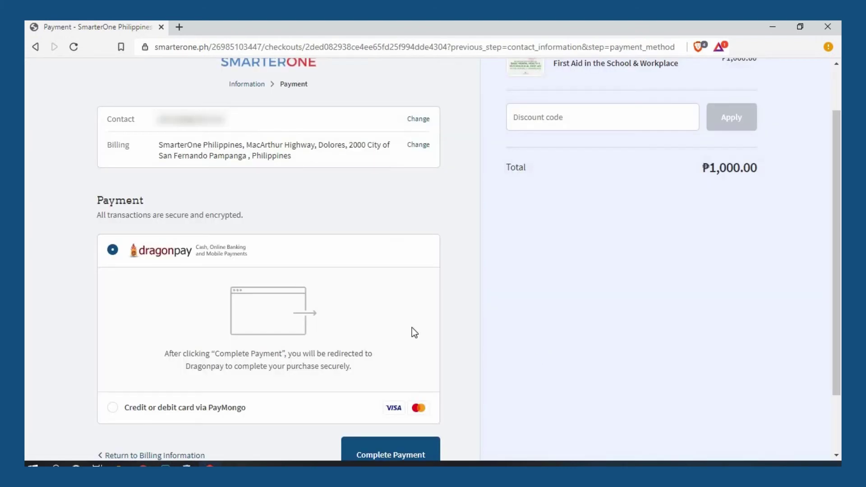
- Switch to credit or debit card via PayMongo and submit the payment
scroll(152, 380, down, 1)
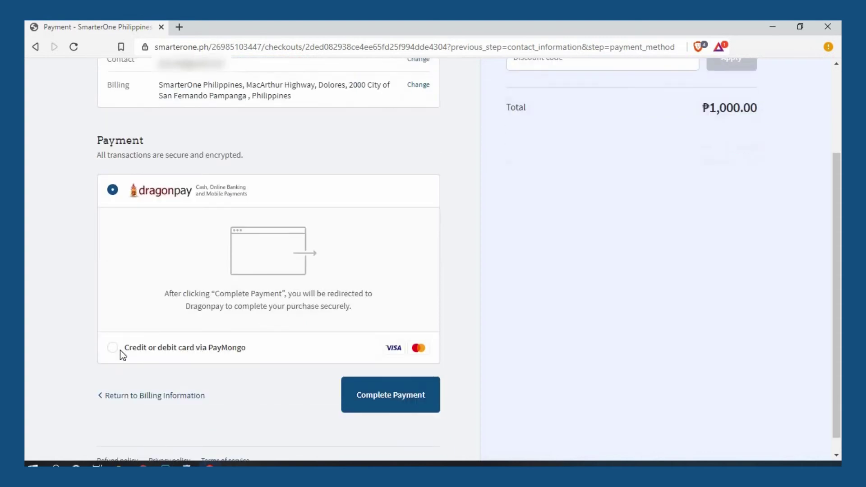
click(112, 349)
scroll(235, 291, down, 1)
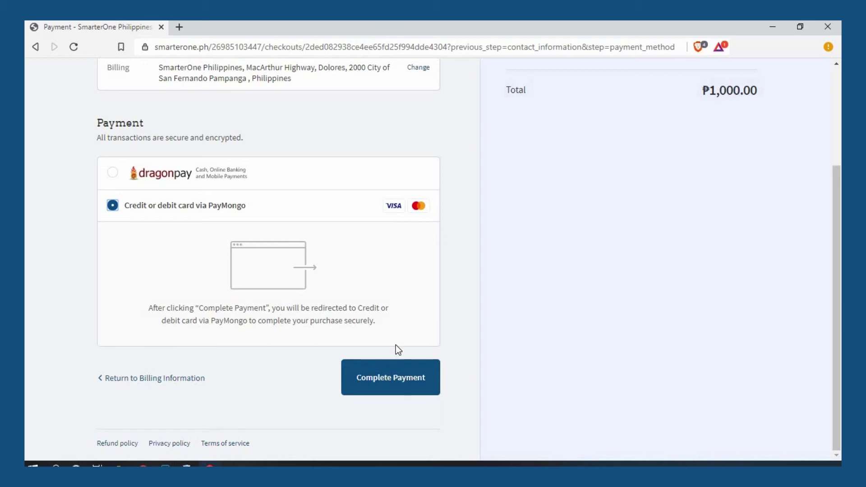
click(391, 368)
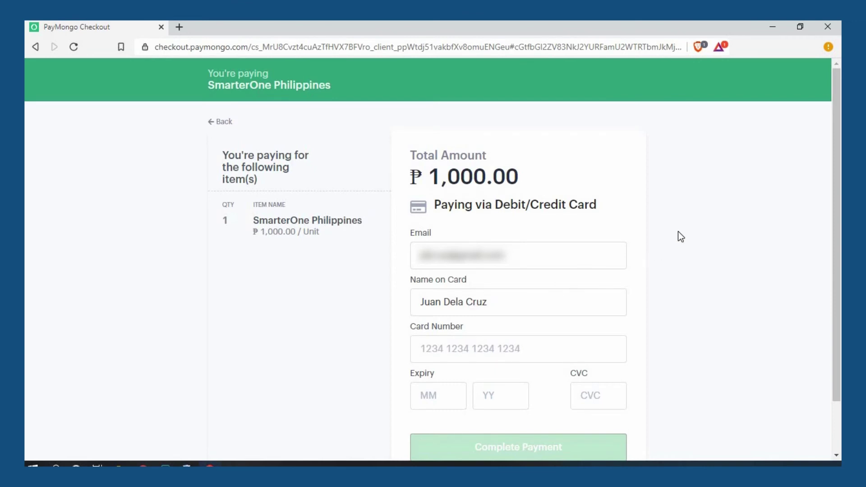
- Enter the card number, expiry date and CVC, then pay ₱1,000.00 on PayMongo
scroll(680, 236, down, 2)
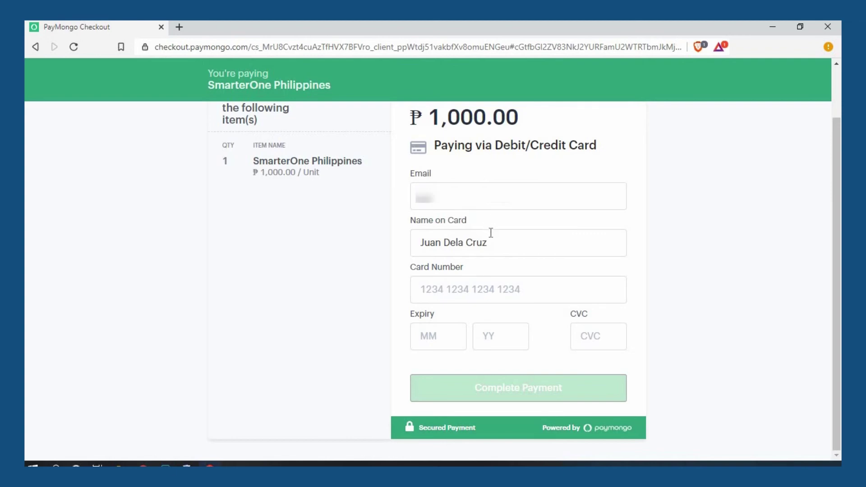
click(500, 291)
text(1234 12)
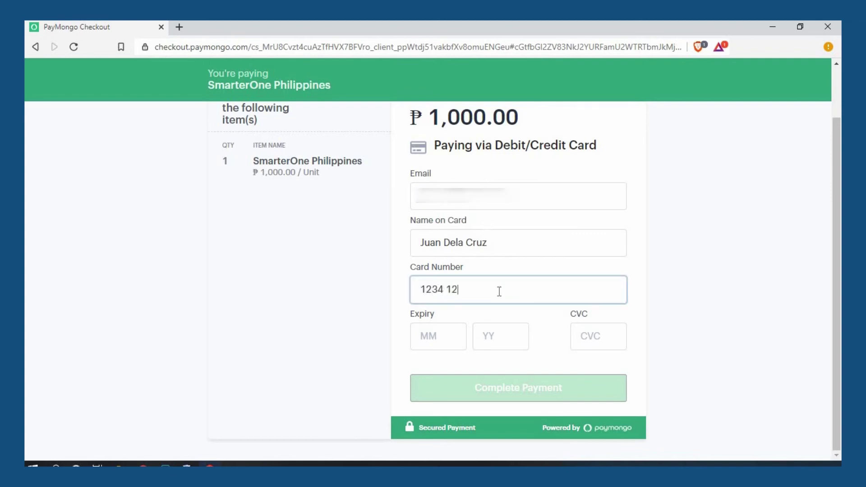
text(341 234123)
click(451, 334)
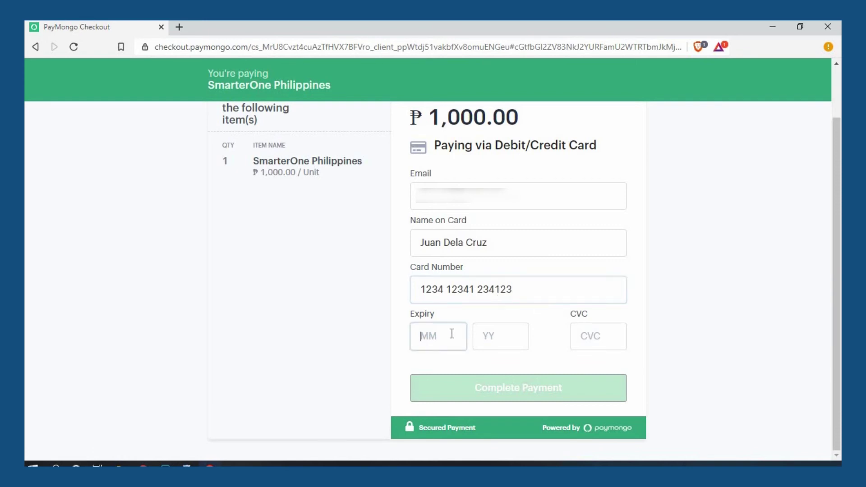
text(02)
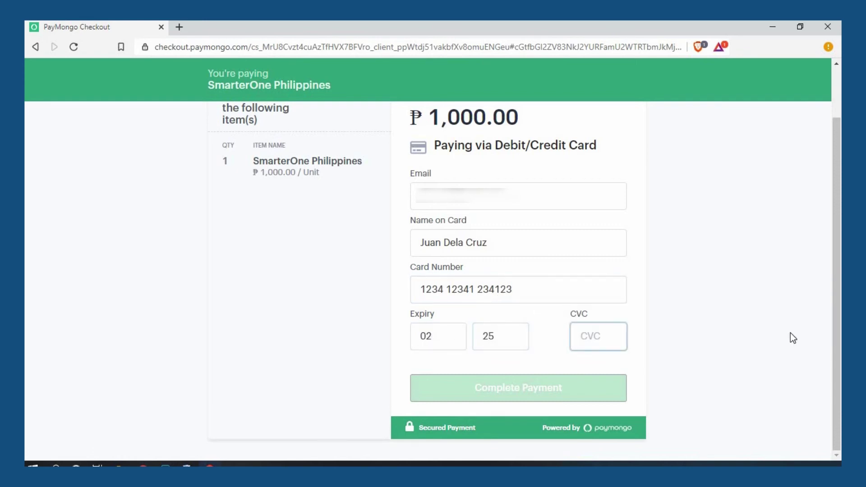
text(25111)
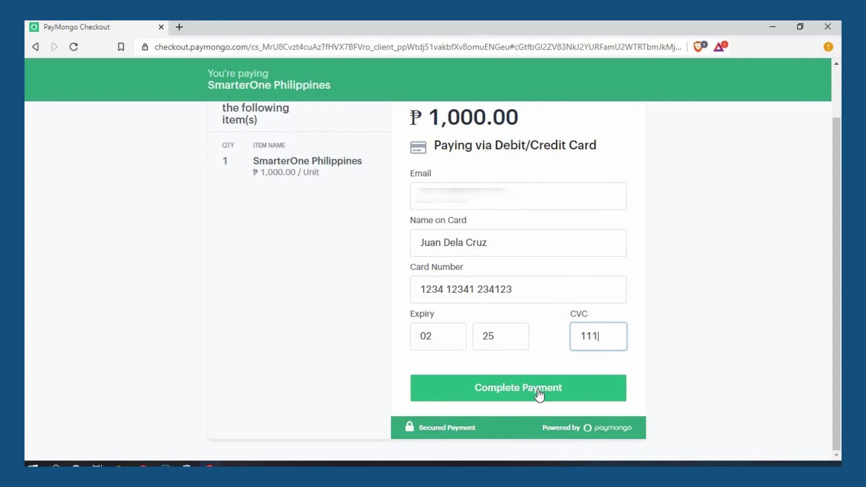
click(539, 395)
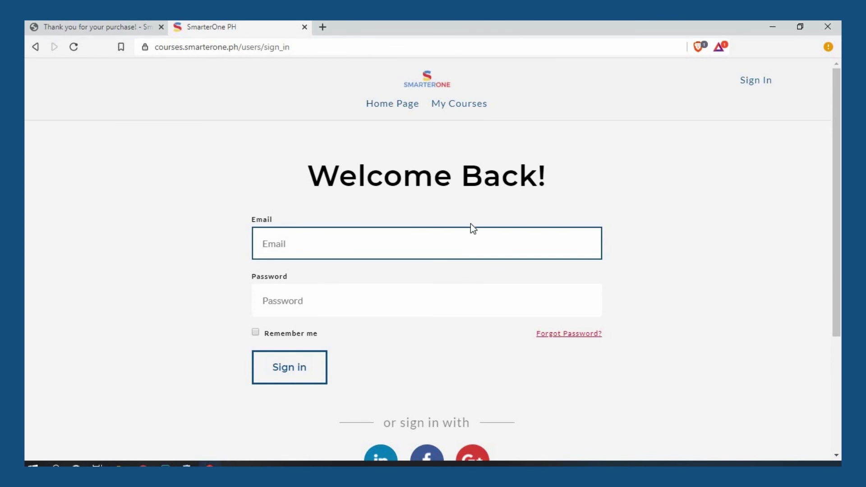
- Move on to entering the account password on the courses sign-in page
click(427, 309)
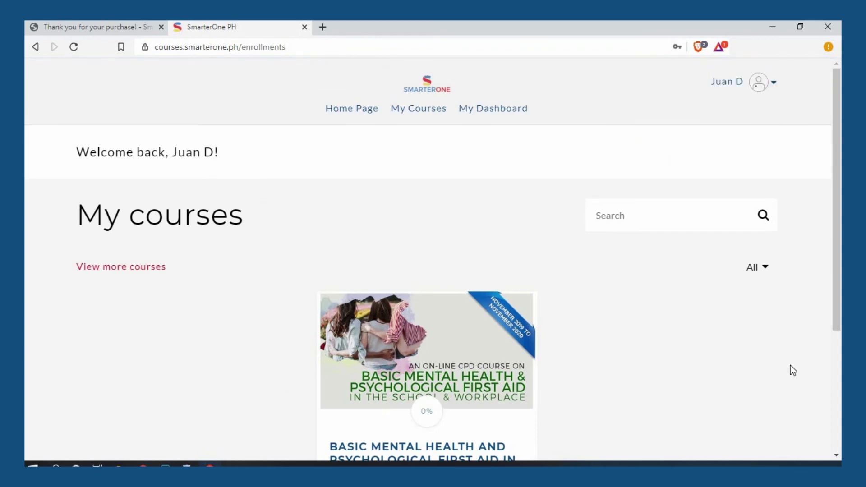
- Look over My courses, then open My Account from the account menu to view the profile
scroll(790, 366, down, 3)
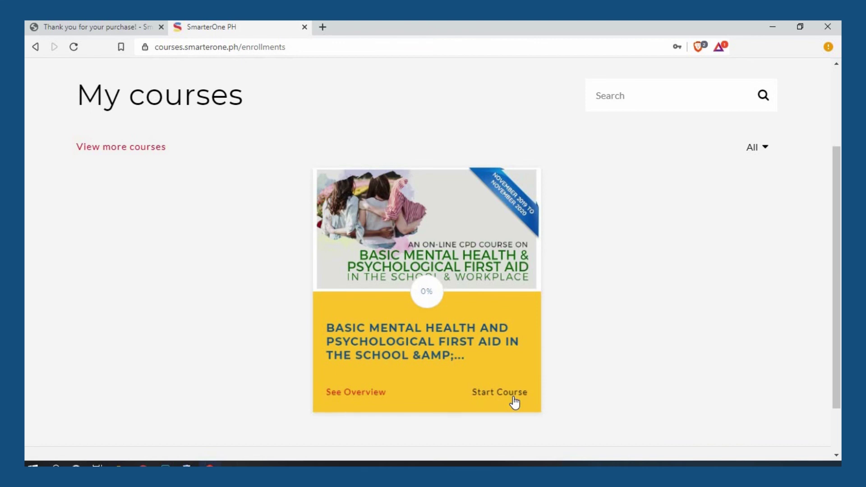
scroll(627, 360, down, 2)
scroll(636, 334, up, 3)
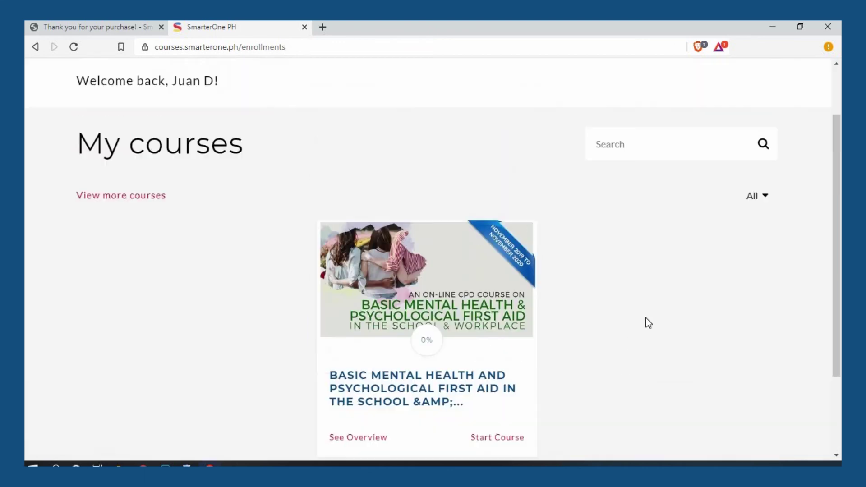
scroll(648, 323, up, 2)
click(773, 84)
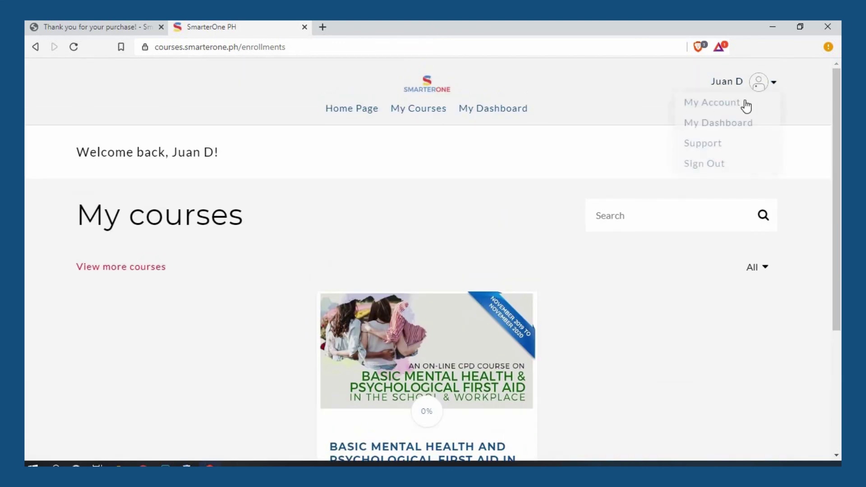
click(709, 104)
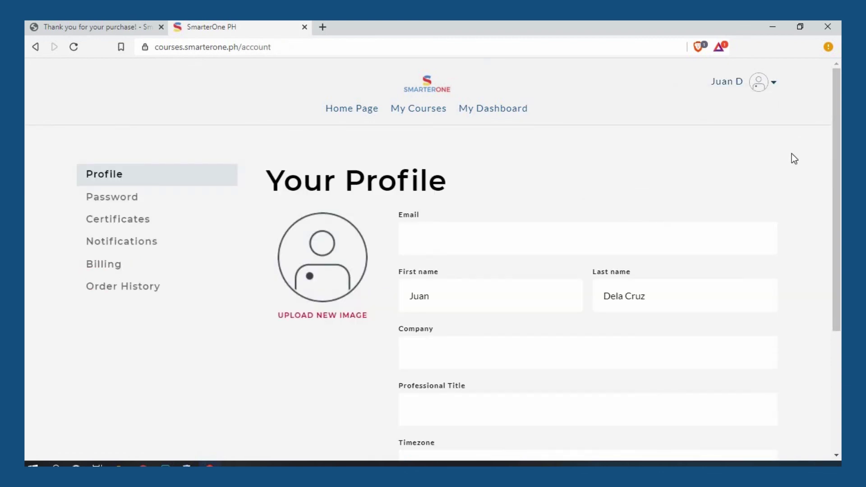
scroll(784, 175, down, 4)
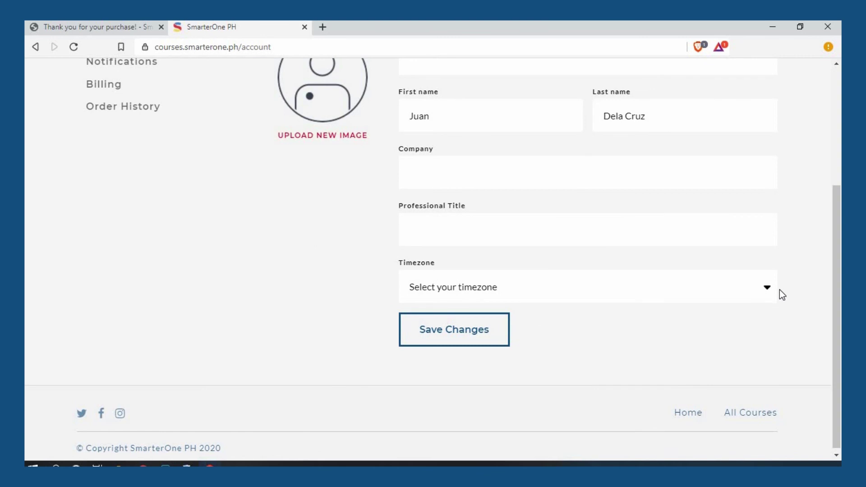
click(769, 298)
scroll(770, 299, up, 4)
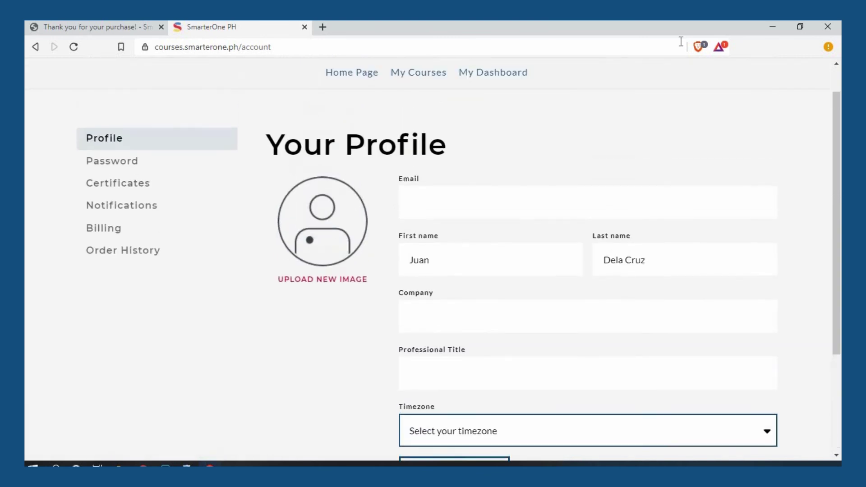